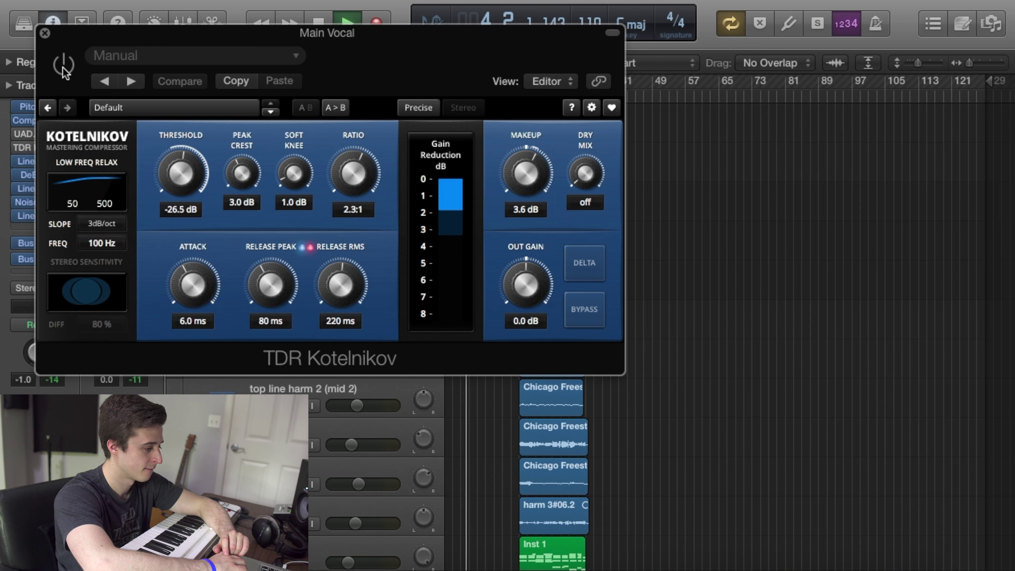
Step: Stop playback and choose the mono Linear Phase EQ in the Main Vocal's insert slot below TDR Kotelnikov
left_click(30, 149)
key("space")
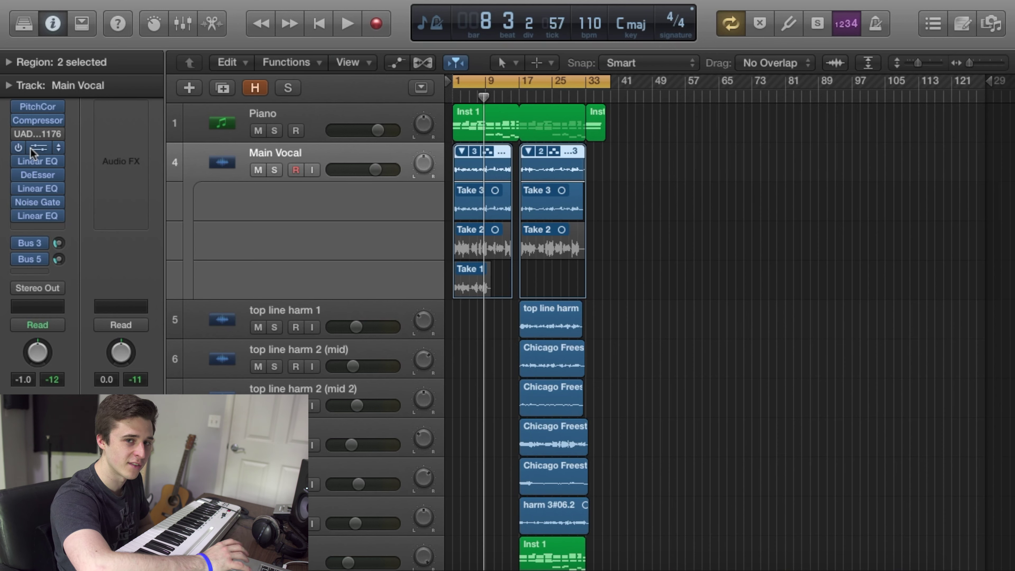
left_click(35, 160)
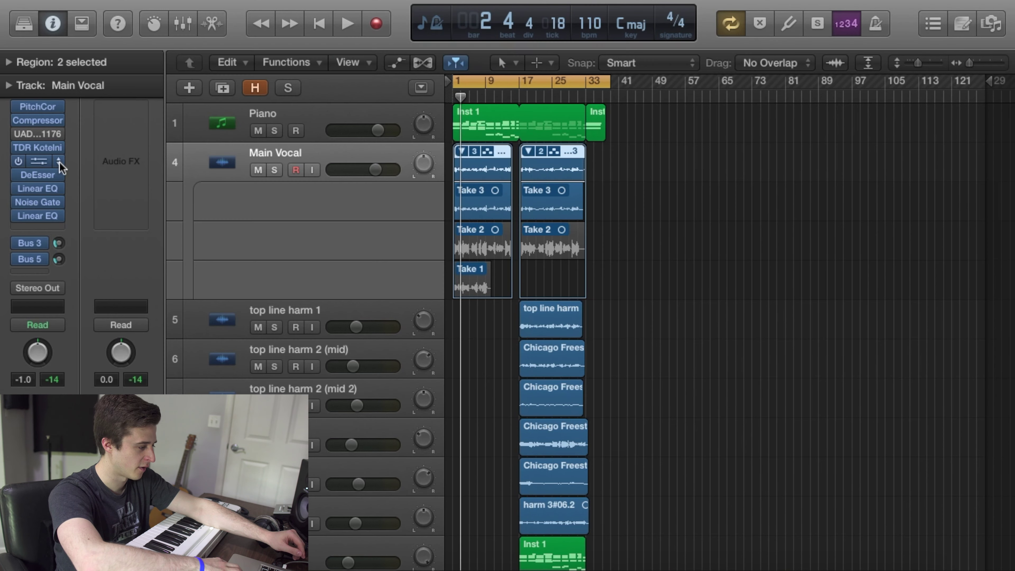
left_click(59, 162)
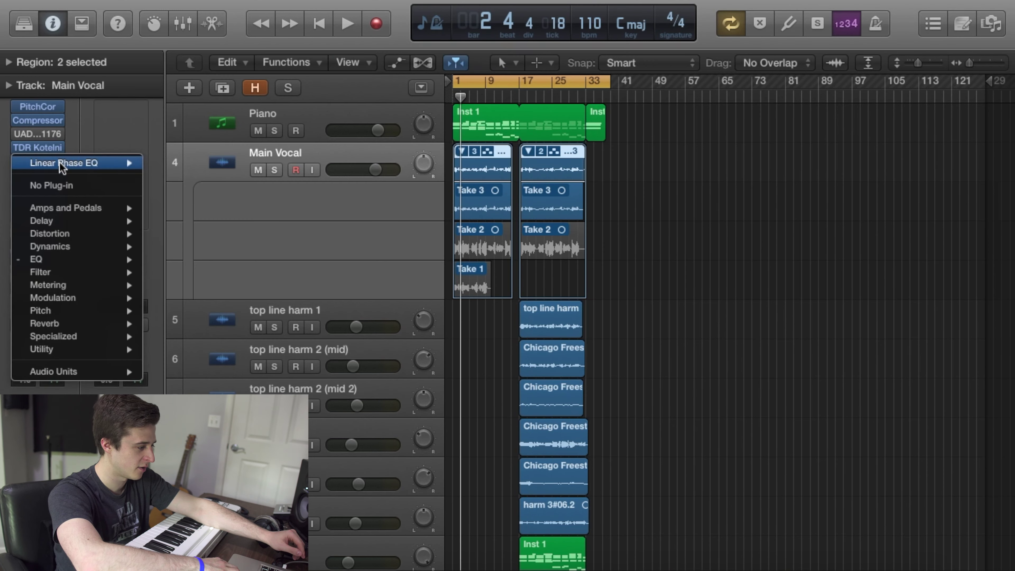
mouse_move(60, 162)
mouse_move(63, 259)
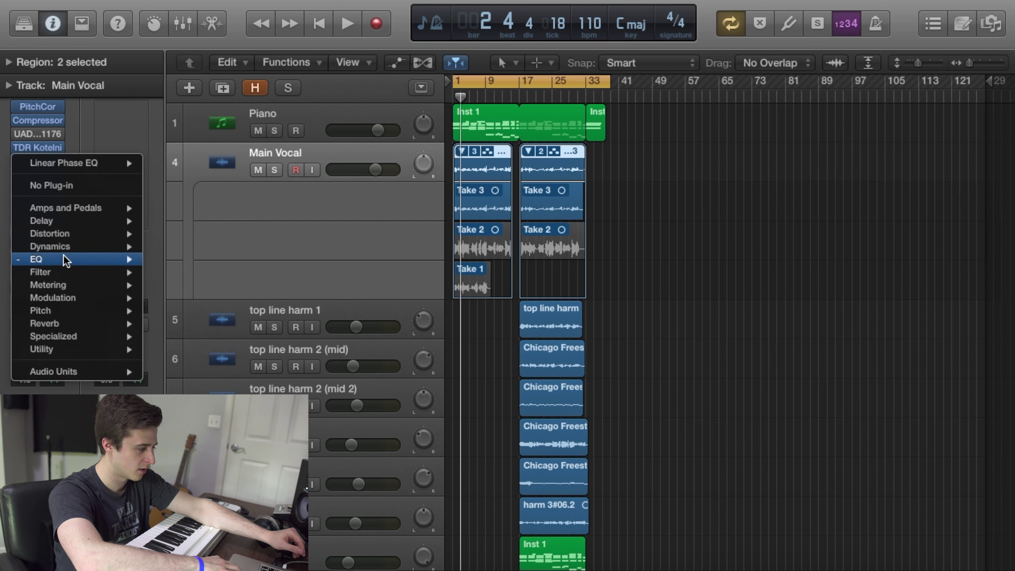
mouse_move(176, 272)
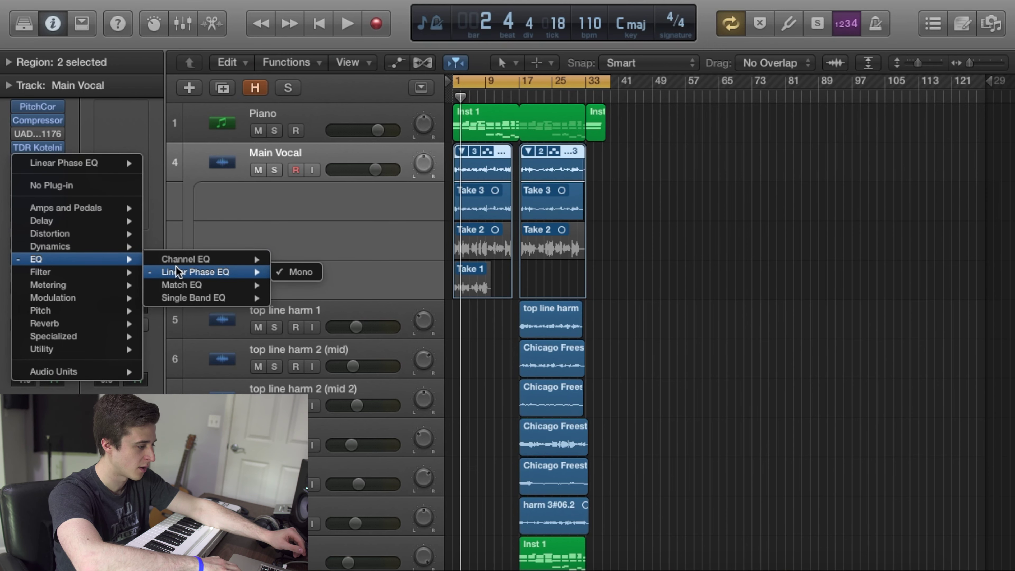
left_click(288, 273)
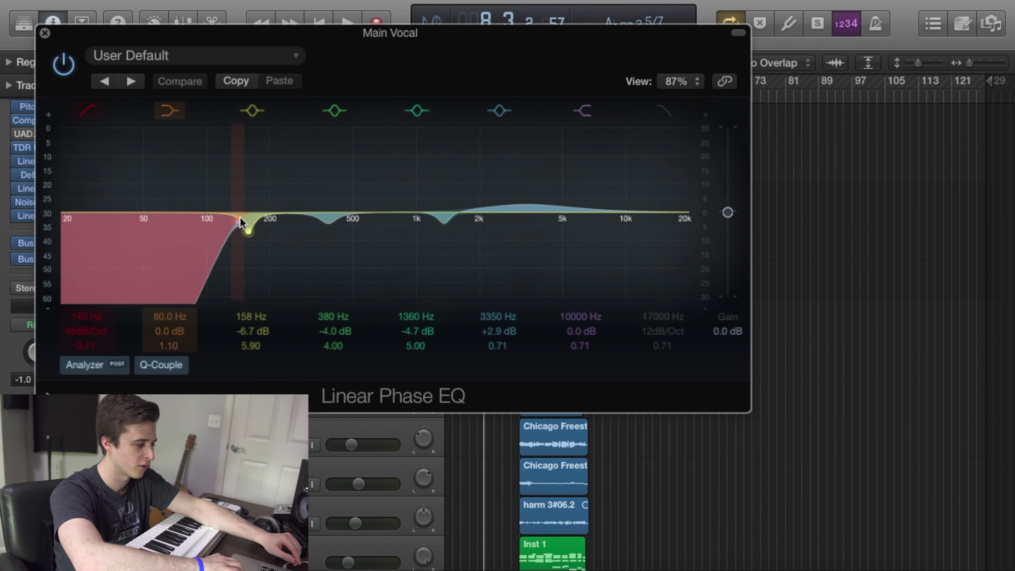
Step: Compare the Main Vocal with this Linear Phase EQ on and bypassed during playback, leaving the EQ enabled and closed
key("space")
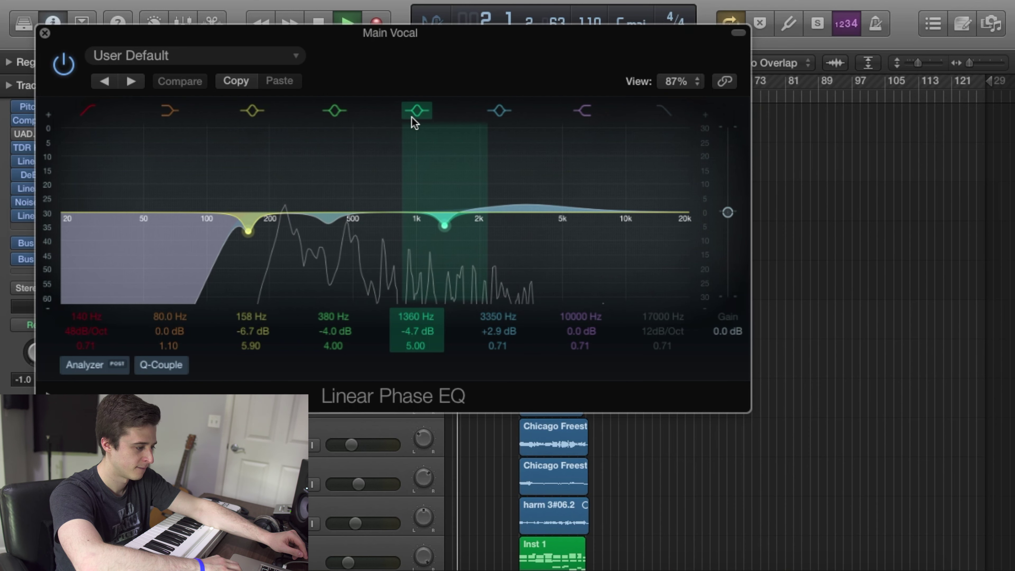
left_click(64, 64)
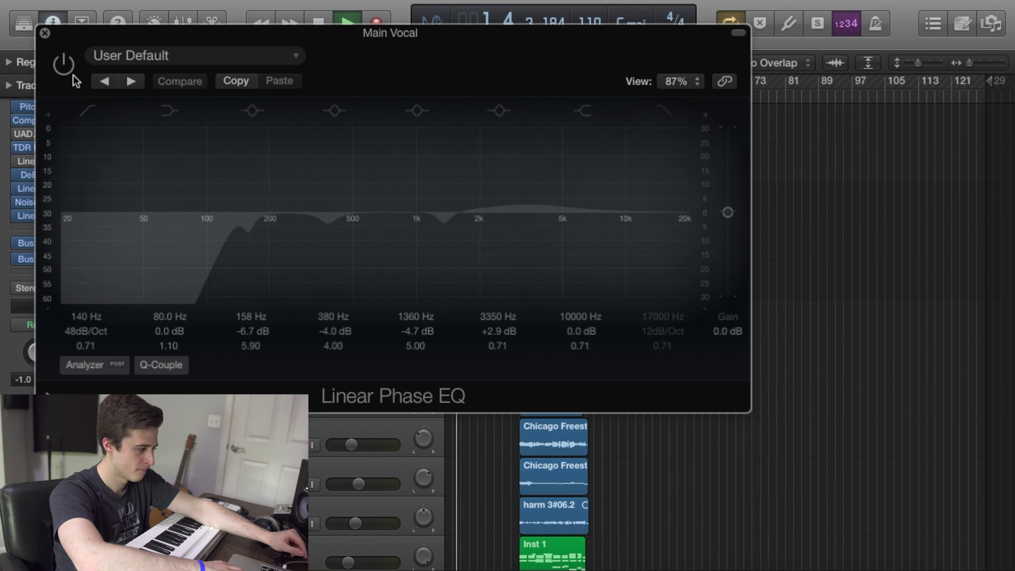
key("space")
left_click(59, 66)
left_click(44, 33)
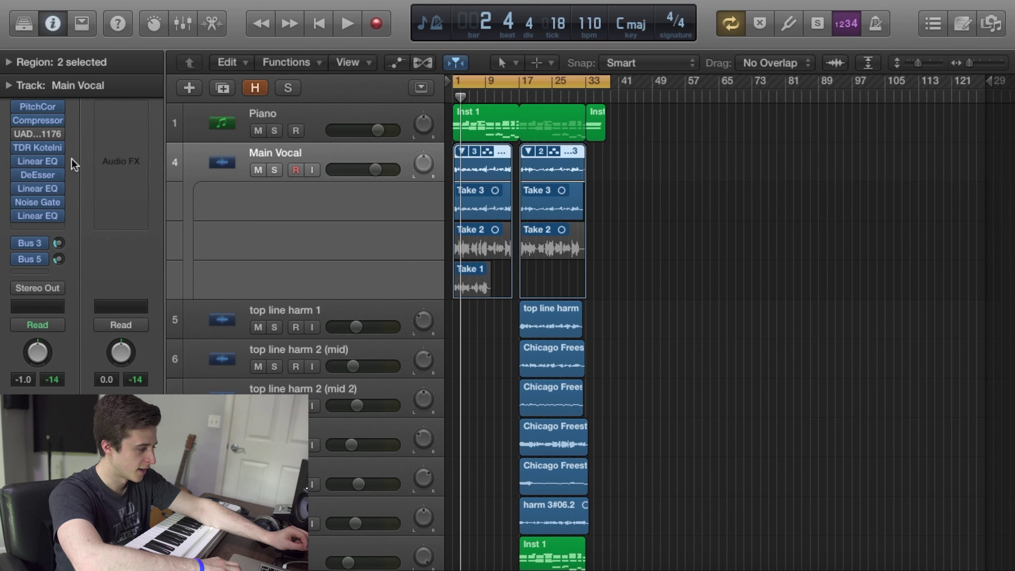
Step: Choose the mono DeEsser in the slot below that EQ and review its detector and suppressor settings
left_click(60, 177)
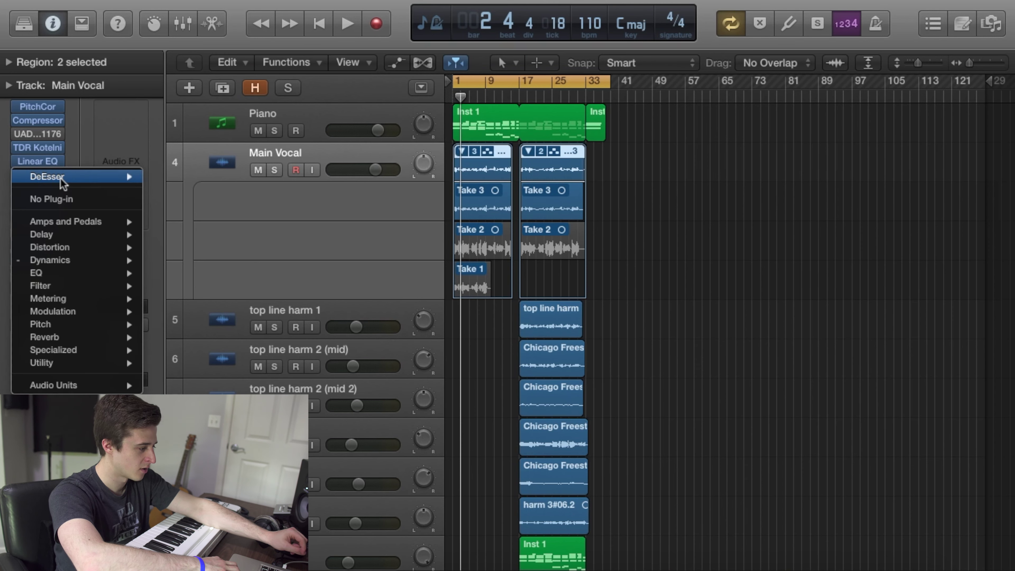
mouse_move(72, 262)
mouse_move(178, 285)
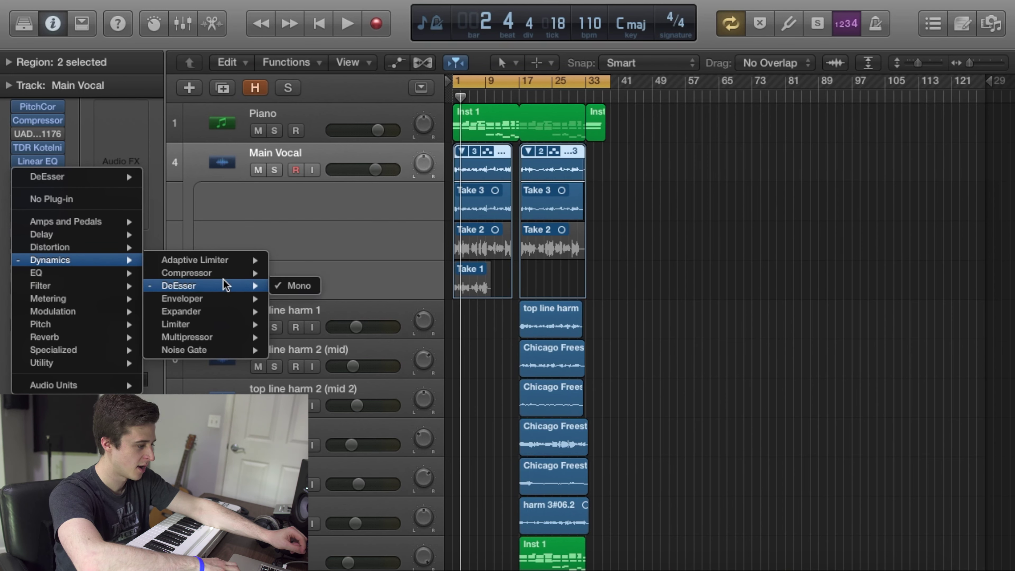
left_click(299, 284)
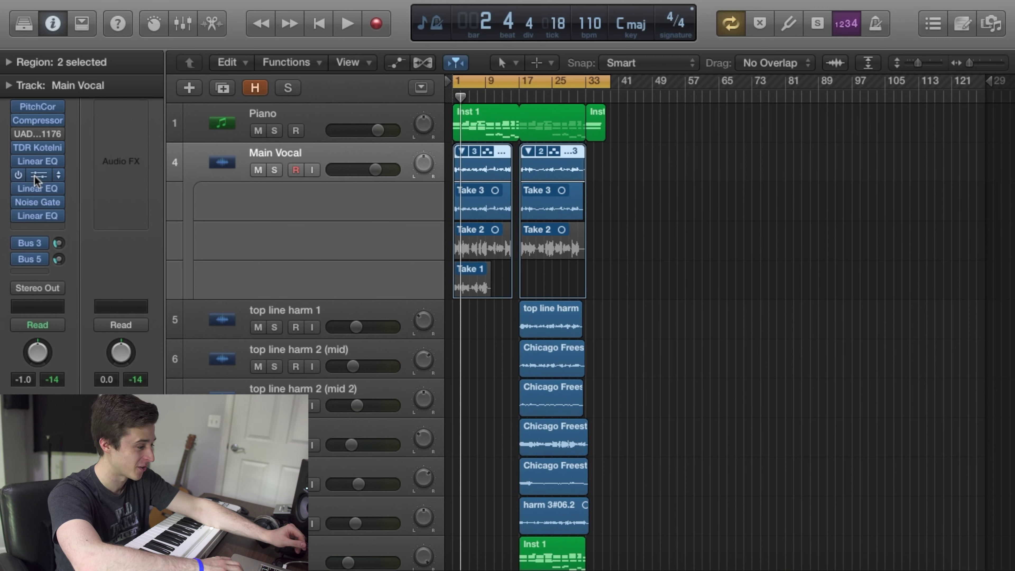
left_click(34, 176)
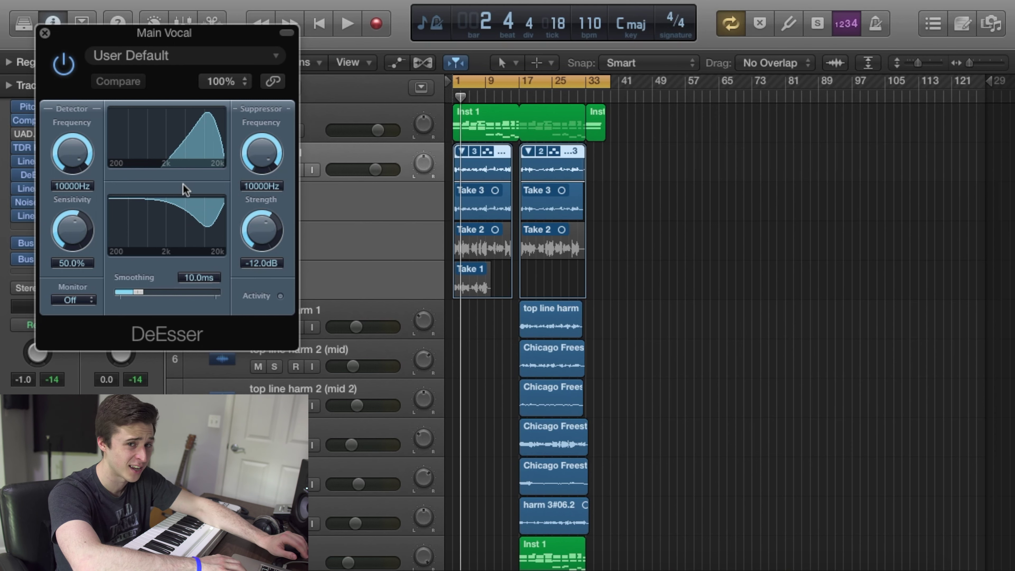
key("super+w")
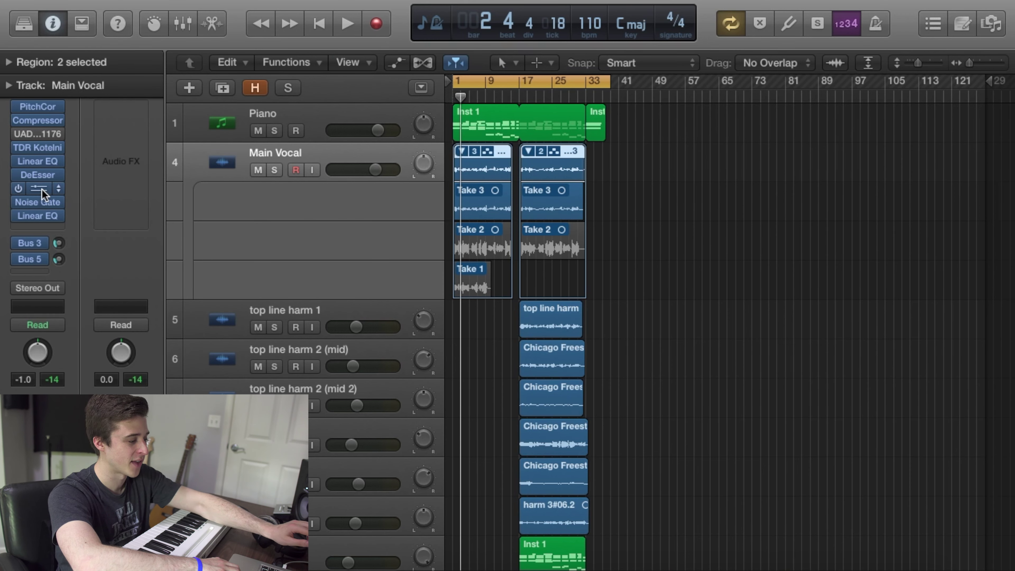
Step: In the Linear Phase EQ below the DeEsser, audition the 205 Hz band at +24 dB during playback and return it to -6.2 dB
left_click(42, 189)
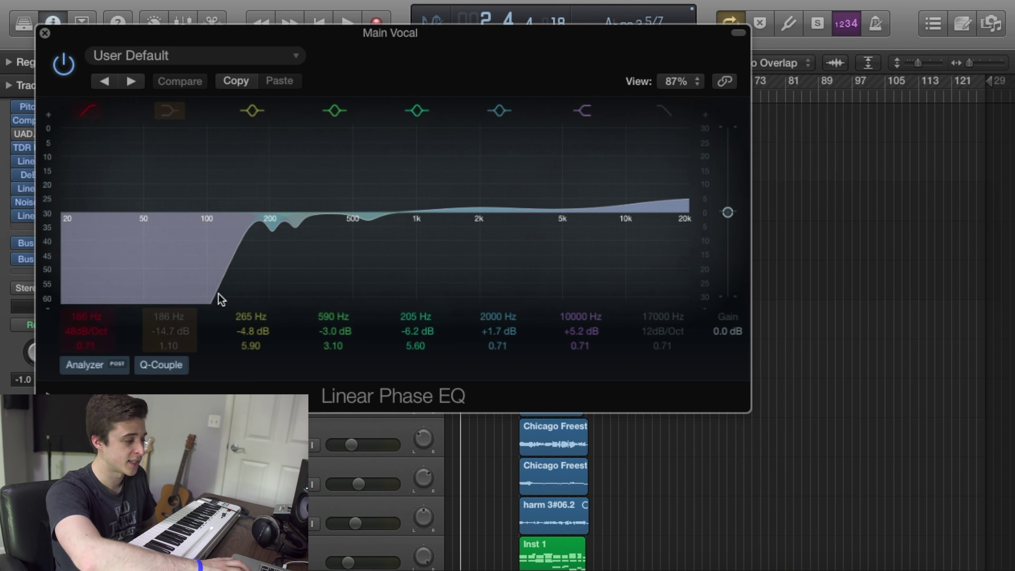
key("space")
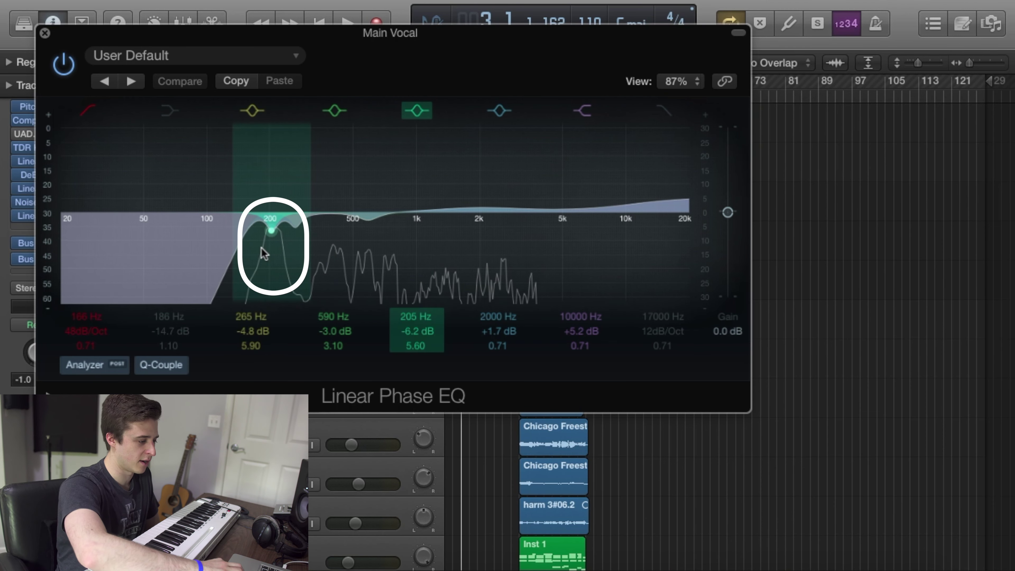
key("space")
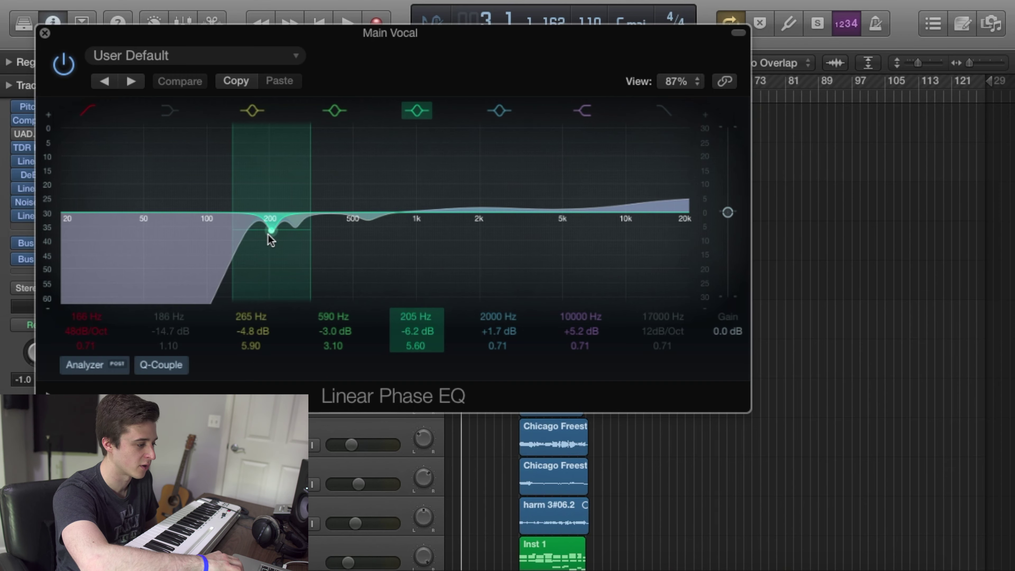
key("space")
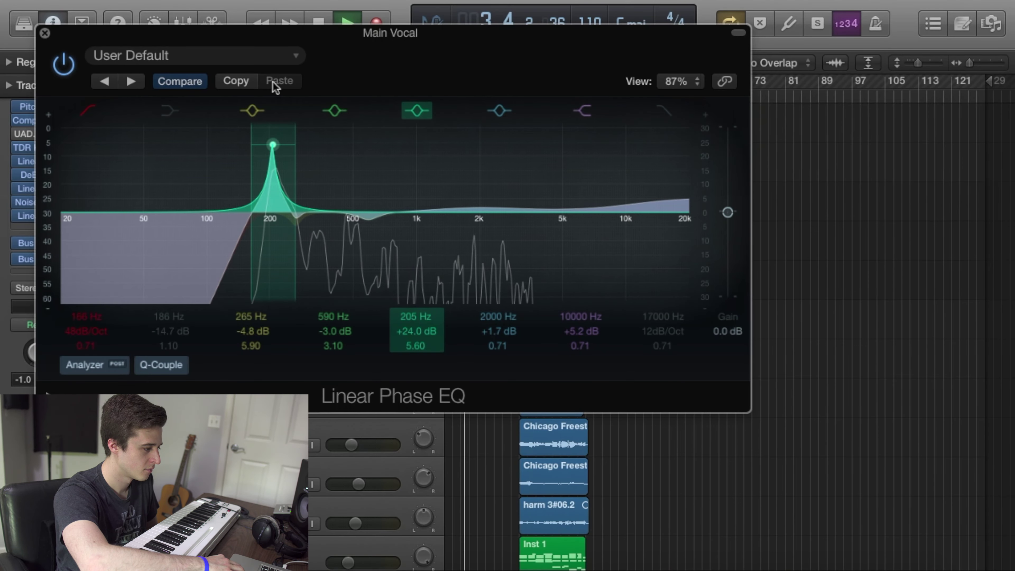
left_click_drag(273, 145, 272, 229)
Step: Move the 590 Hz band of this EQ to 610 Hz with a -4.5 dB cut, stop playback and close the EQ
mouse_move(367, 218)
left_mouse_down()
mouse_move(372, 99)
mouse_move(371, 226)
left_mouse_up()
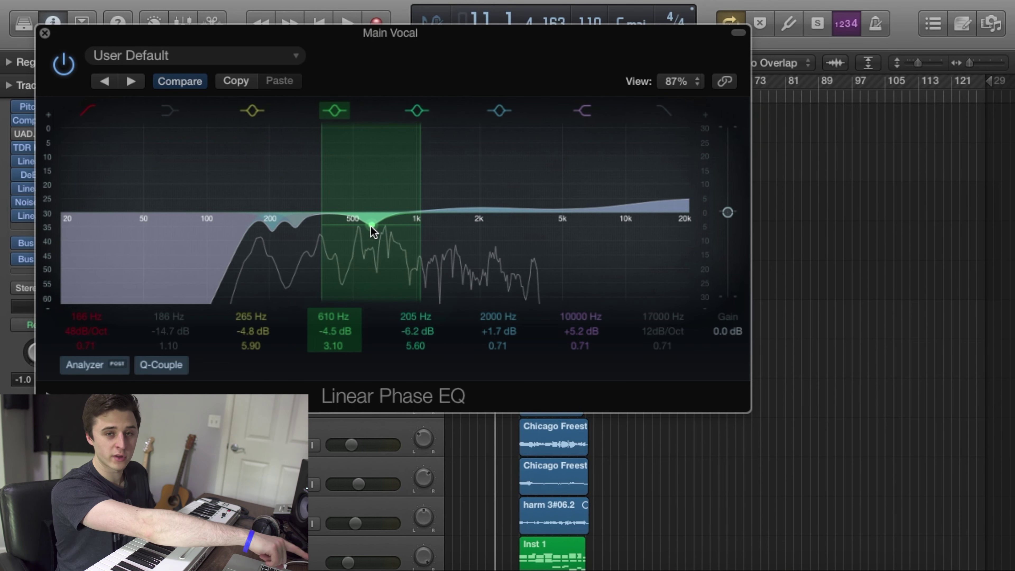
key("space")
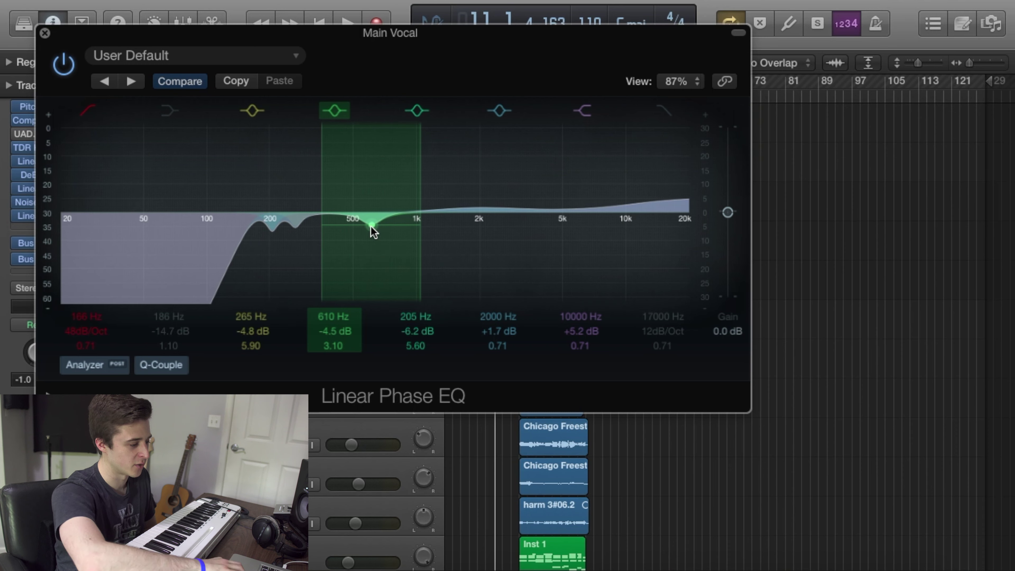
left_click(45, 33)
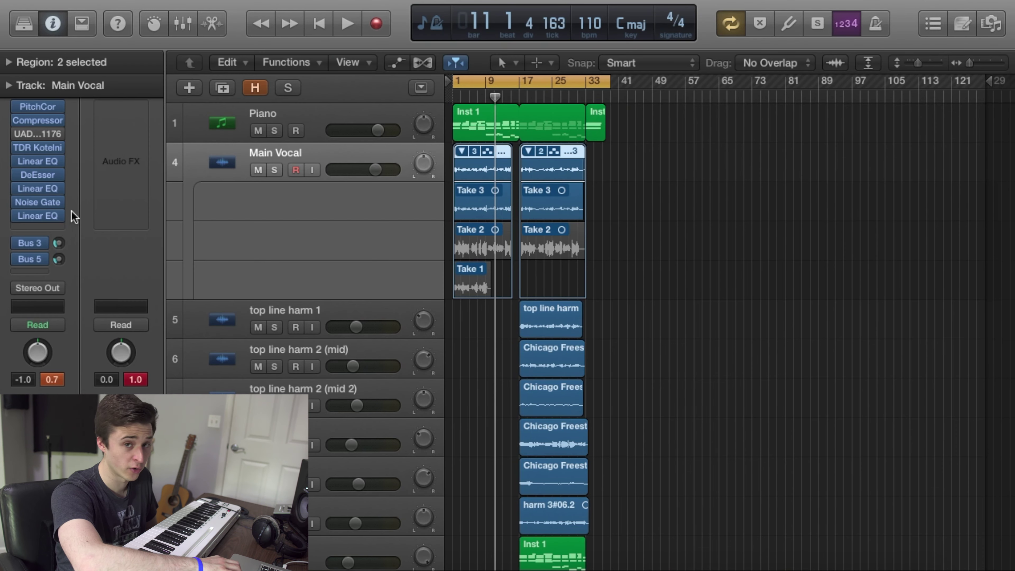
Step: Locate Noise Gate among the dynamics plug-ins without changing it, and open the Noise Gate on the Main Vocal
left_click(58, 202)
mouse_move(48, 290)
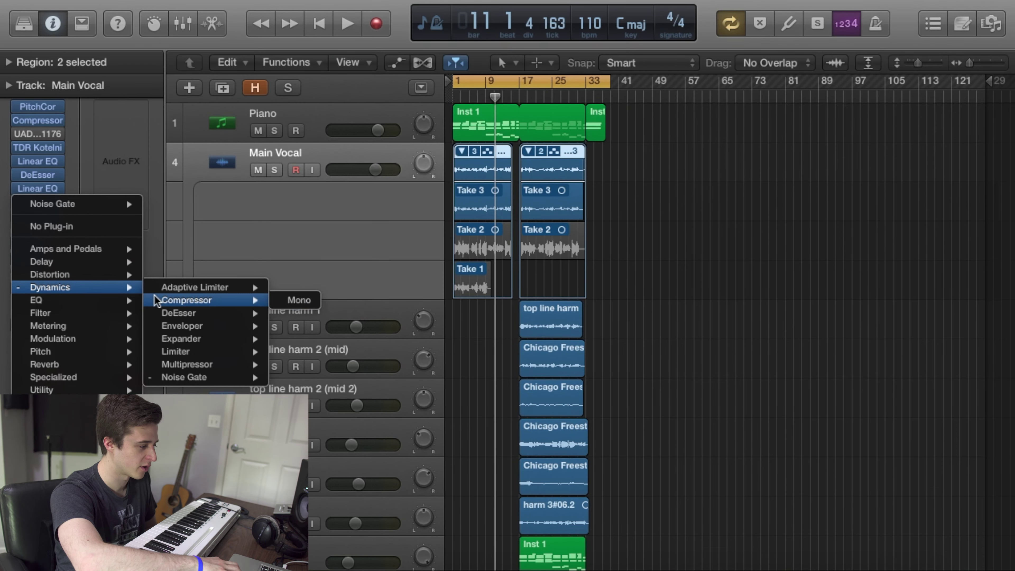
mouse_move(186, 378)
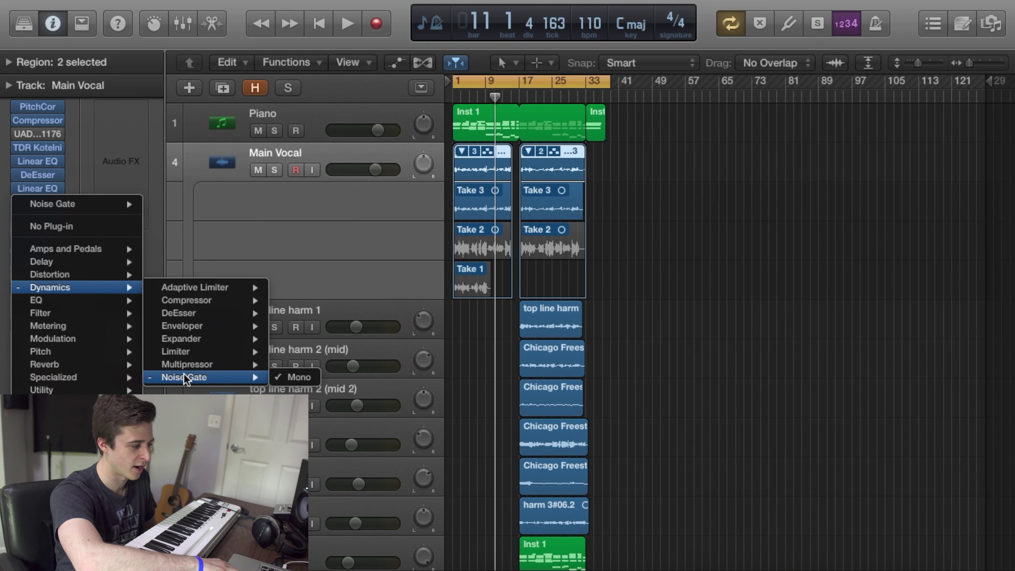
left_click(116, 189)
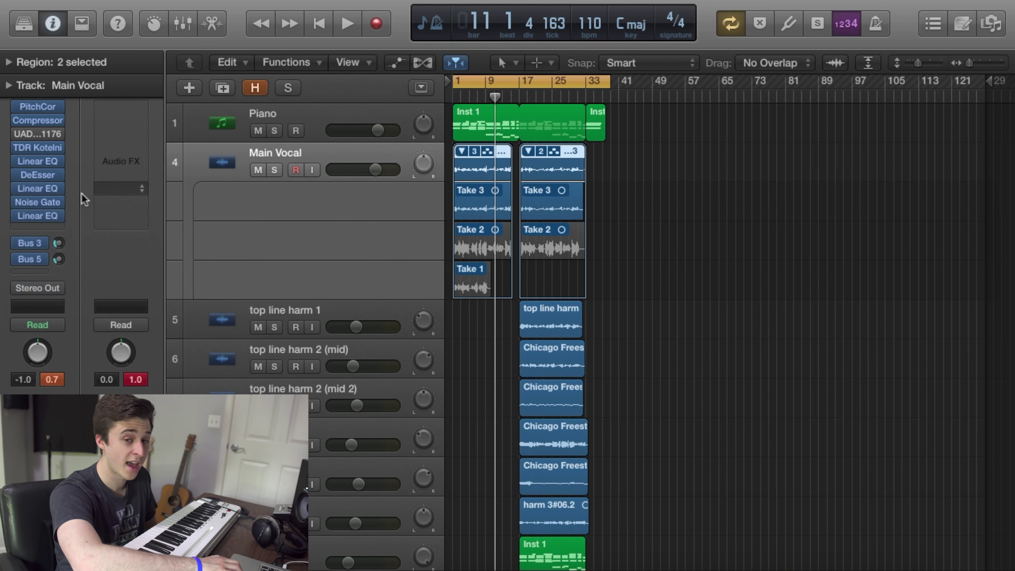
left_click(40, 202)
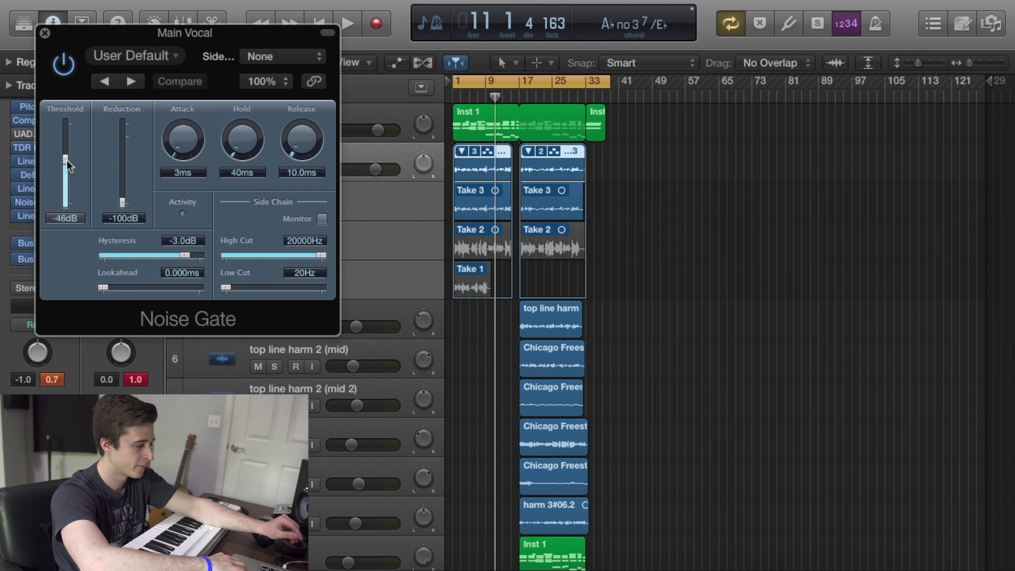
Step: Try the Noise Gate threshold at -14 dB and -98 dB during playback and return it to -46 dB
key("space")
left_click_drag(67, 161, 70, 134)
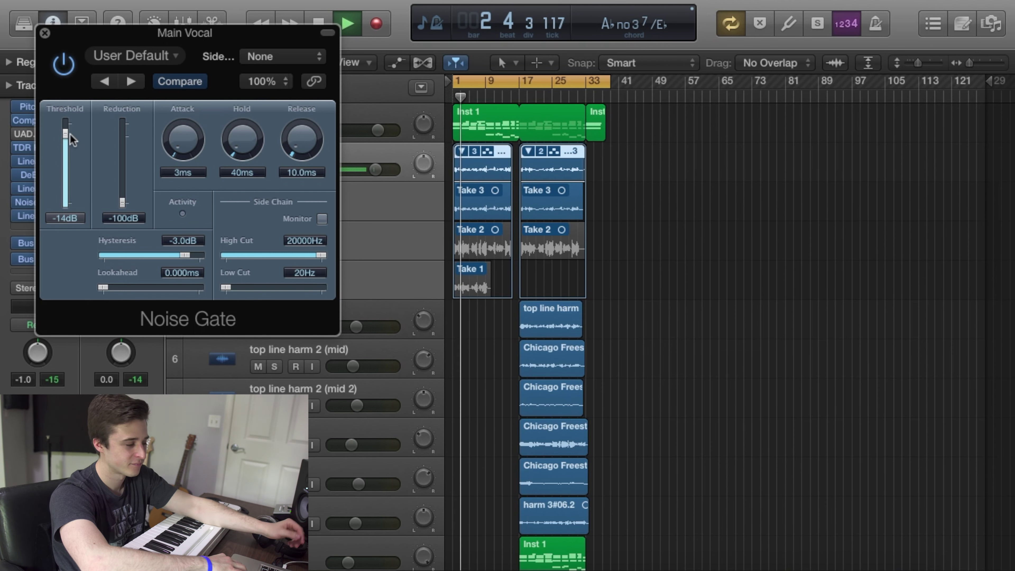
left_click_drag(70, 135, 59, 201)
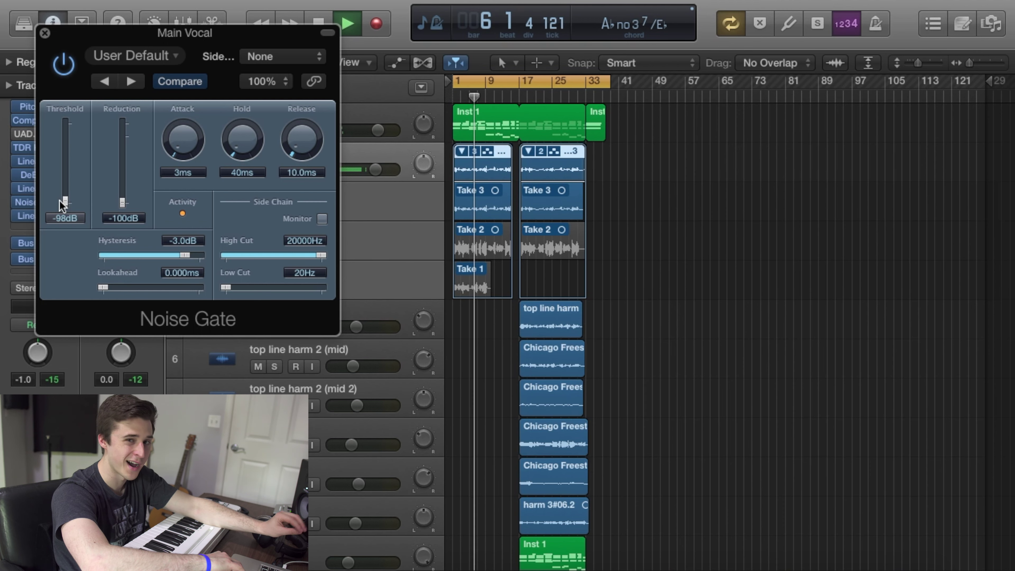
left_click_drag(59, 200, 62, 159)
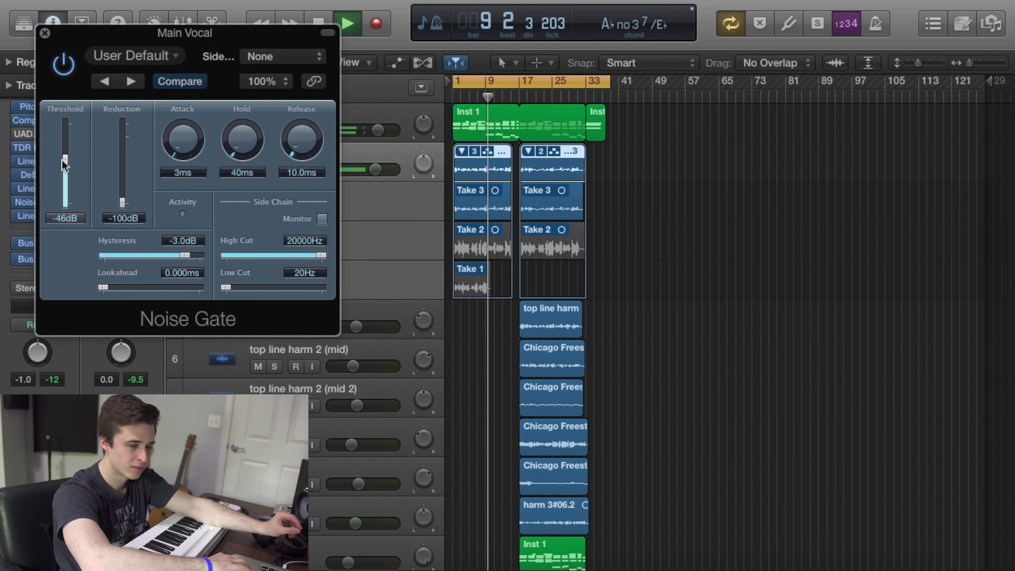
key("space")
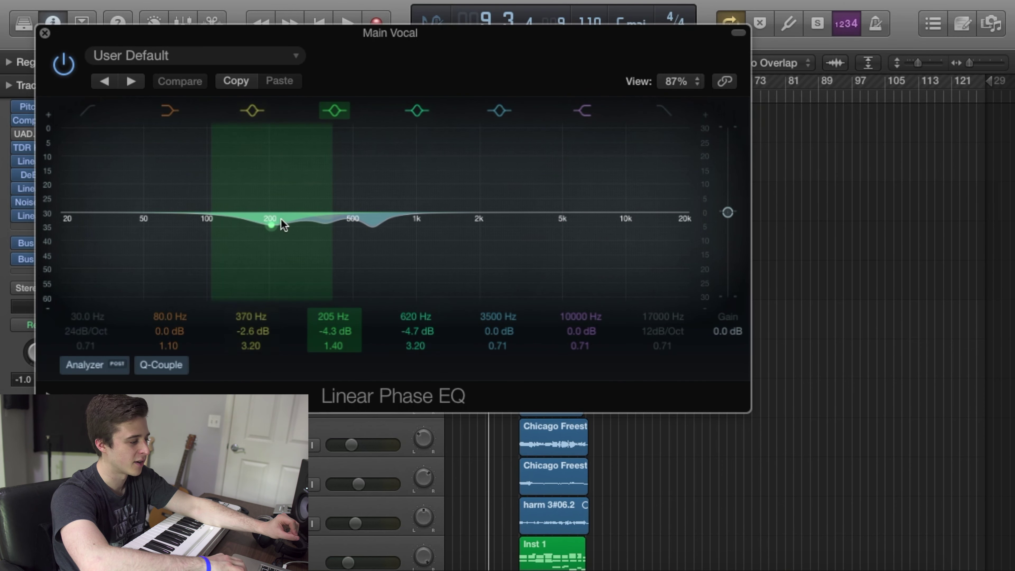
Step: Compare the Main Vocal with the last Linear Phase EQ bypassed and enabled during playback, leaving it on
left_click(69, 68)
key("space")
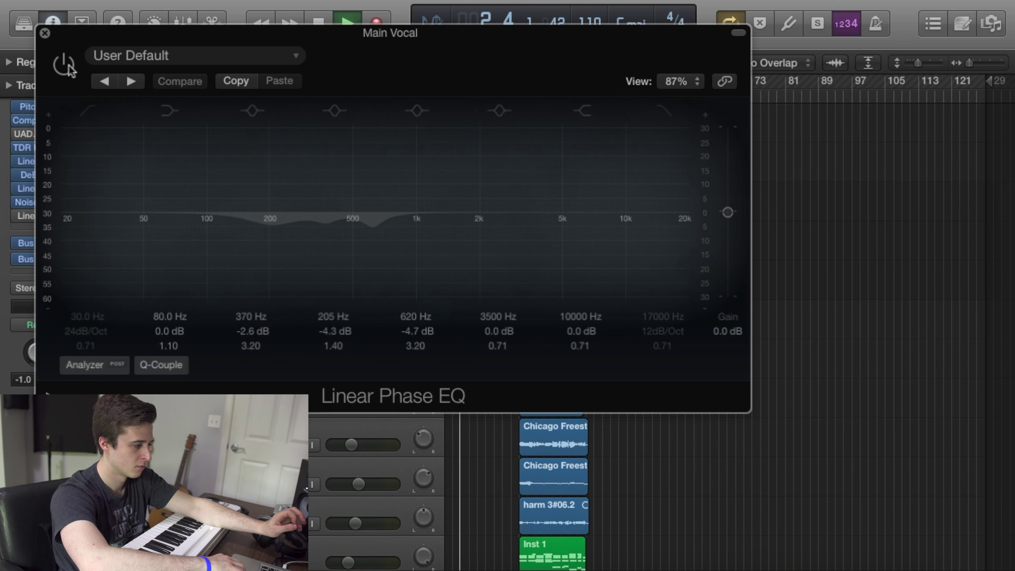
left_click(68, 68)
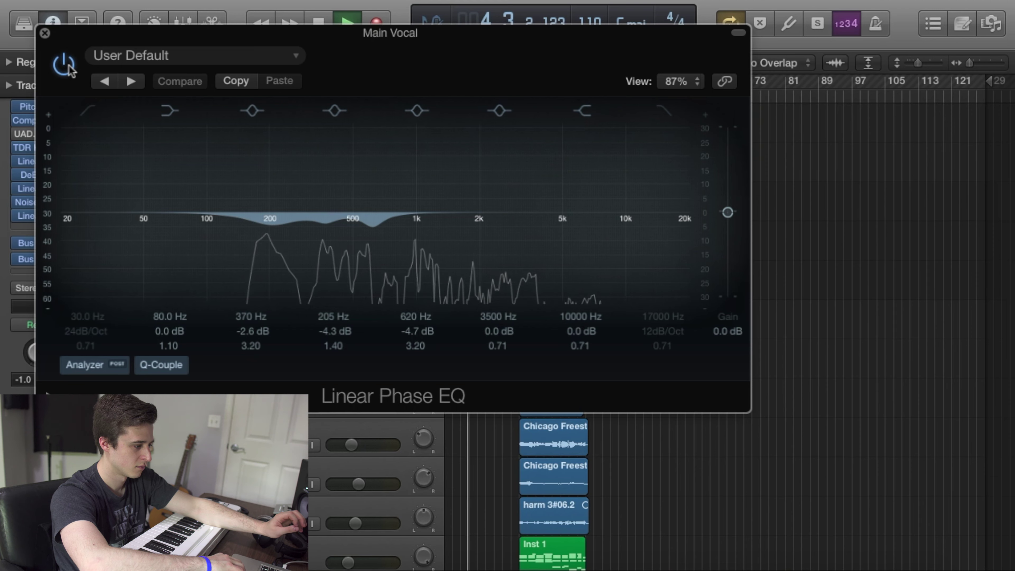
left_click(44, 33)
key("space")
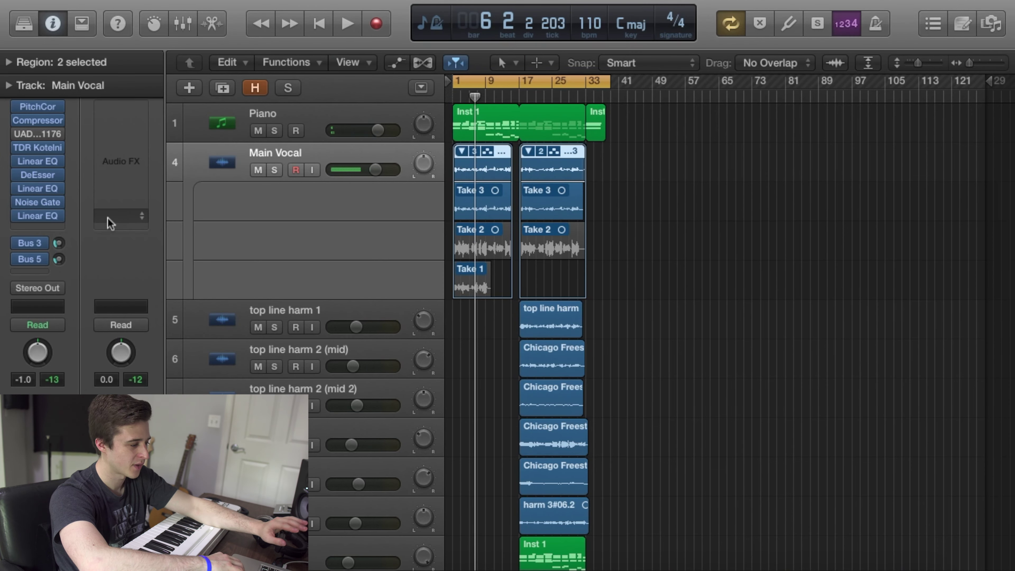
Step: Reopen the last Linear Phase EQ in the Main Vocal's chain to review its curve, and close it
mouse_move(43, 215)
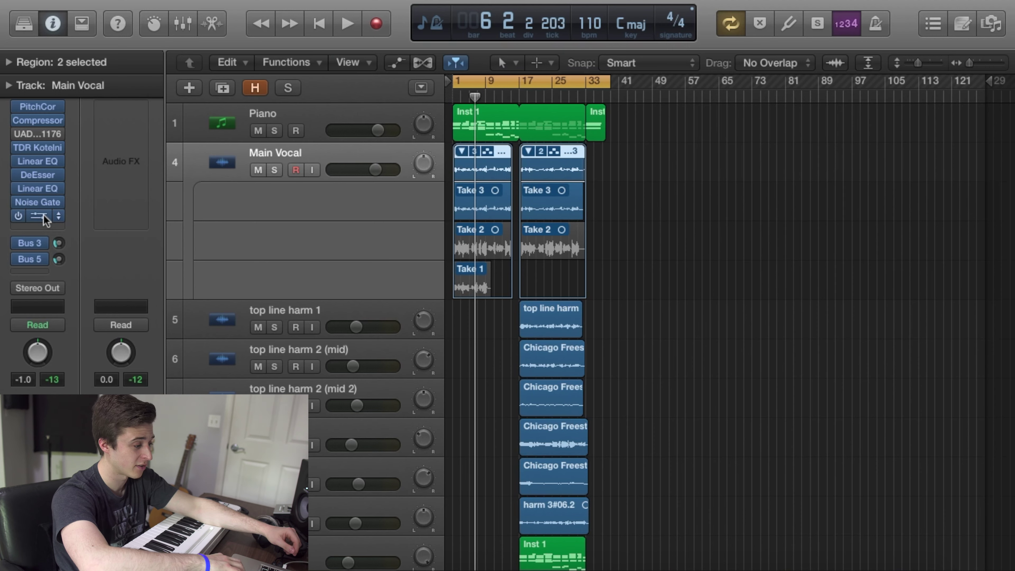
left_click(43, 215)
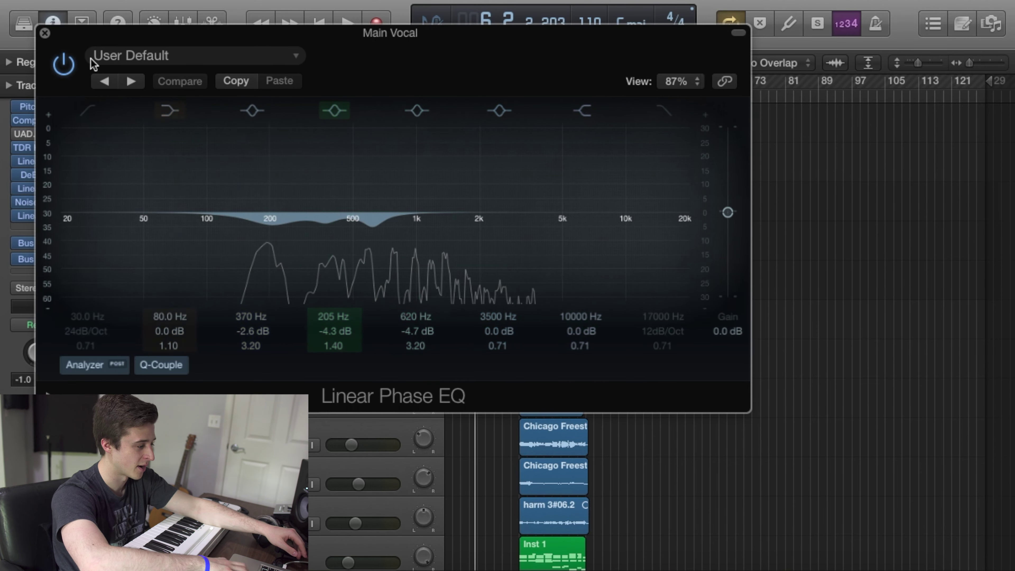
left_click(44, 33)
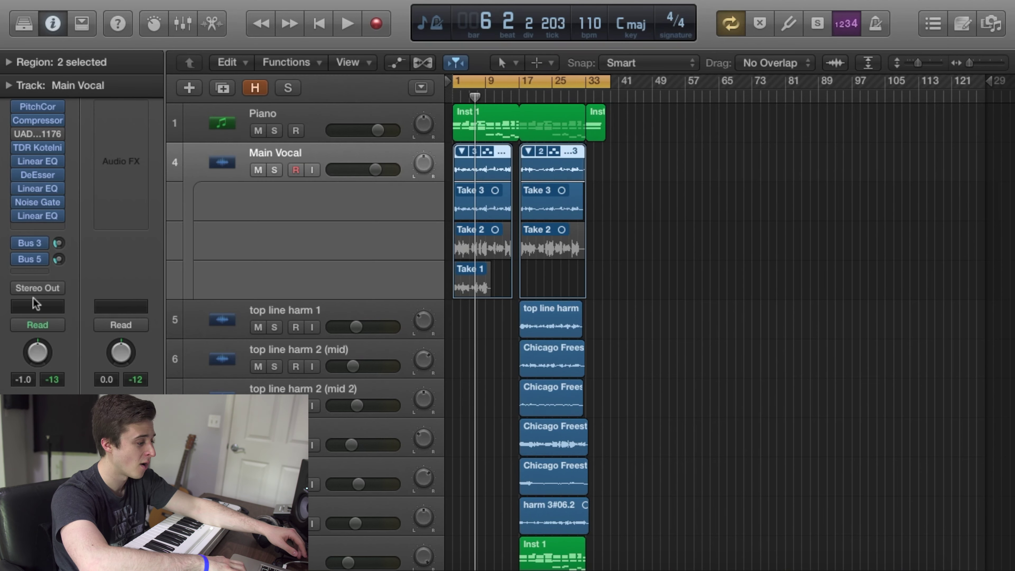
Step: Inspect the Main Vocal's Bus 3 and Bus 5 sends and the buses available for another send, without adding one
left_click(38, 242)
left_click(38, 261)
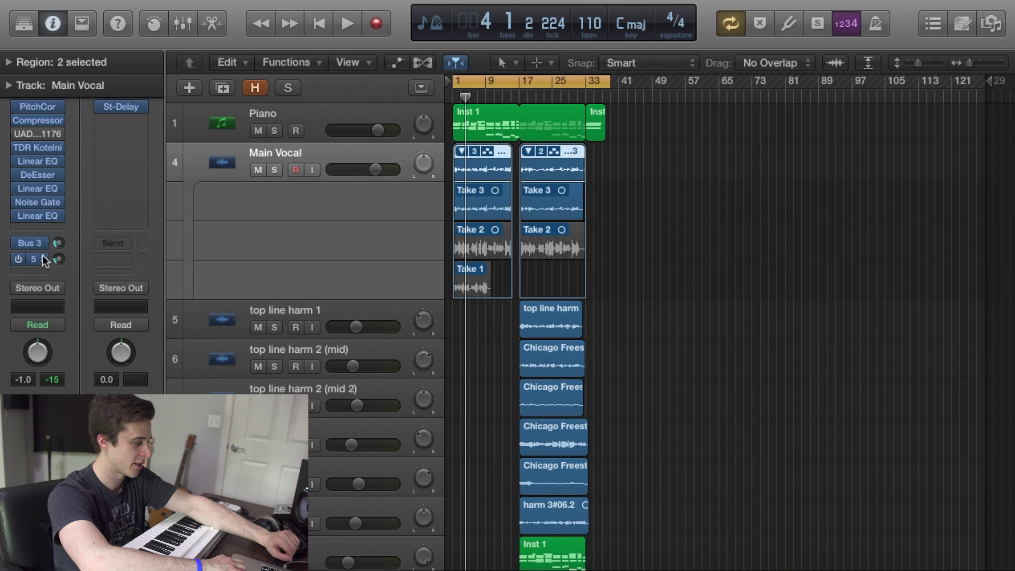
left_click(38, 270)
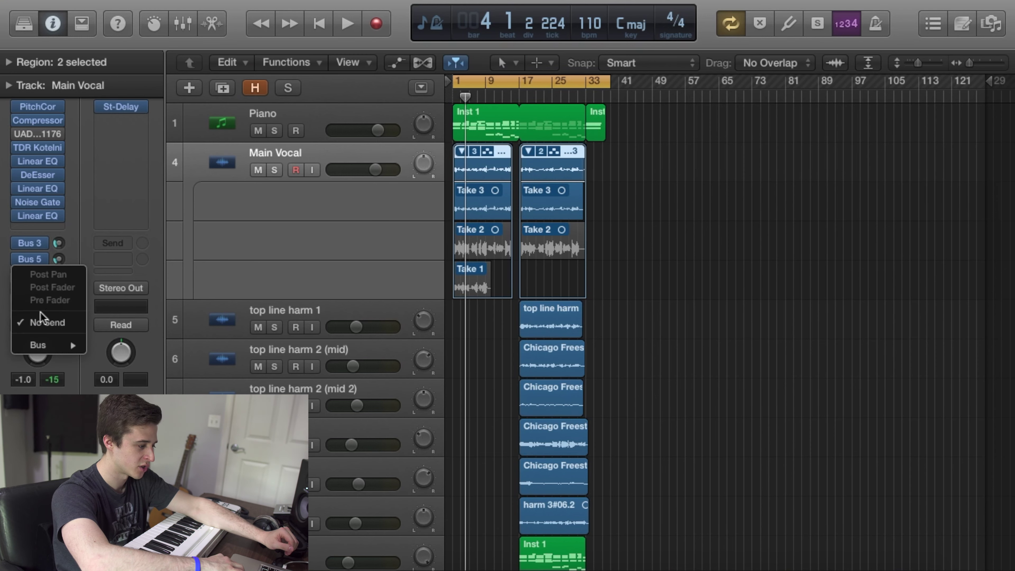
mouse_move(43, 341)
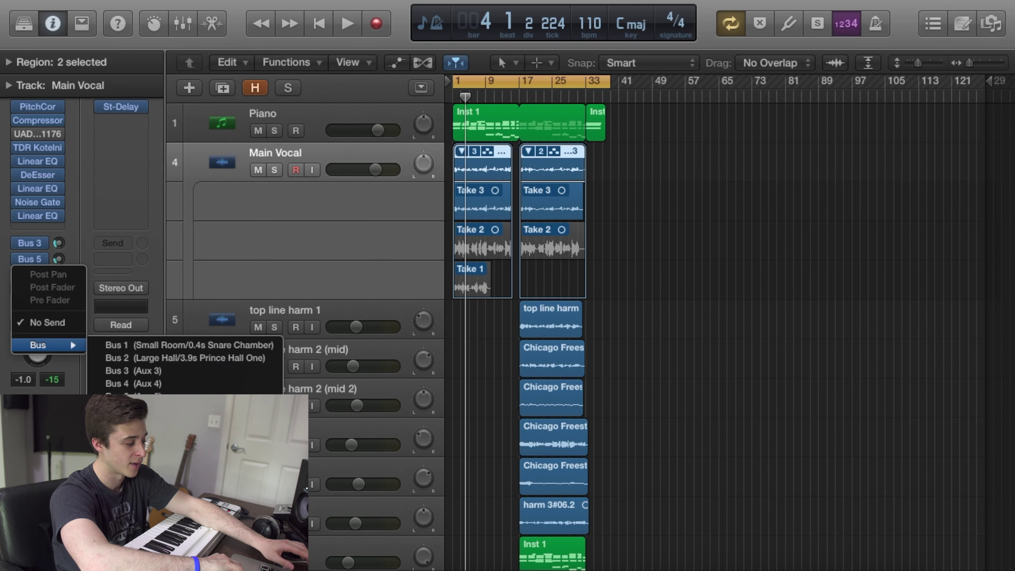
left_click(120, 409)
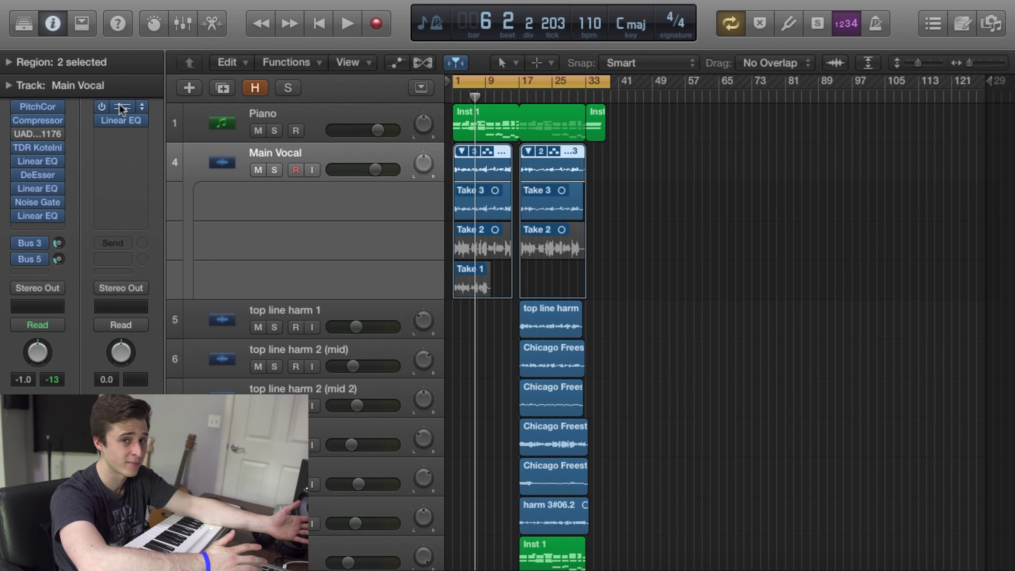
Step: View TAL Reverb on the Bus 3 aux, and check the TAL-Reverb-2 product page in the browser before returning to Logic Pro
left_click(119, 104)
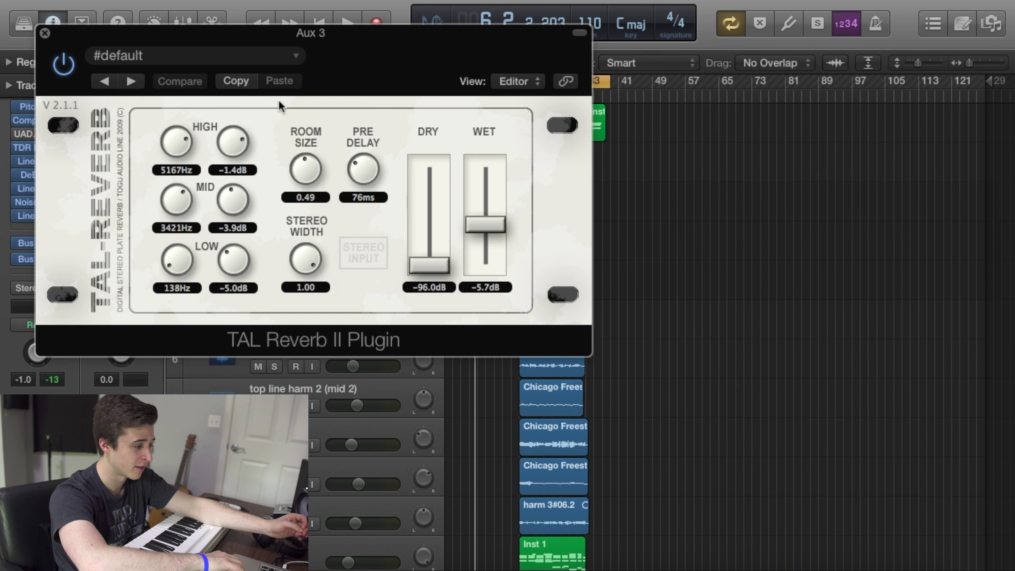
left_click(45, 33)
key("super+Tab")
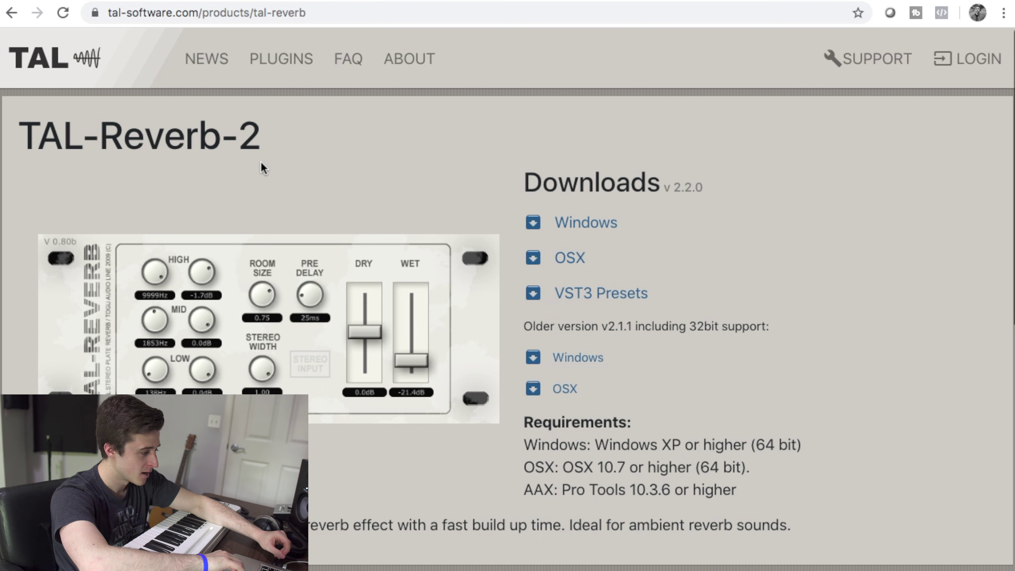
key("super+Tab")
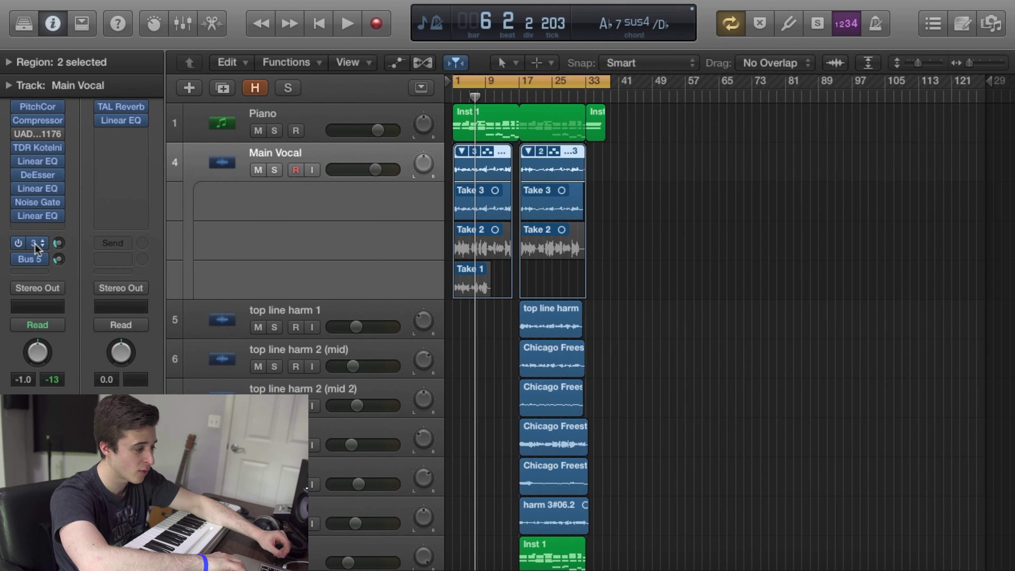
Step: Compare the Main Vocal with TAL Reverb on the Bus 3 aux bypassed and enabled during playback, leaving it on, and close the plug-in
left_click(121, 107)
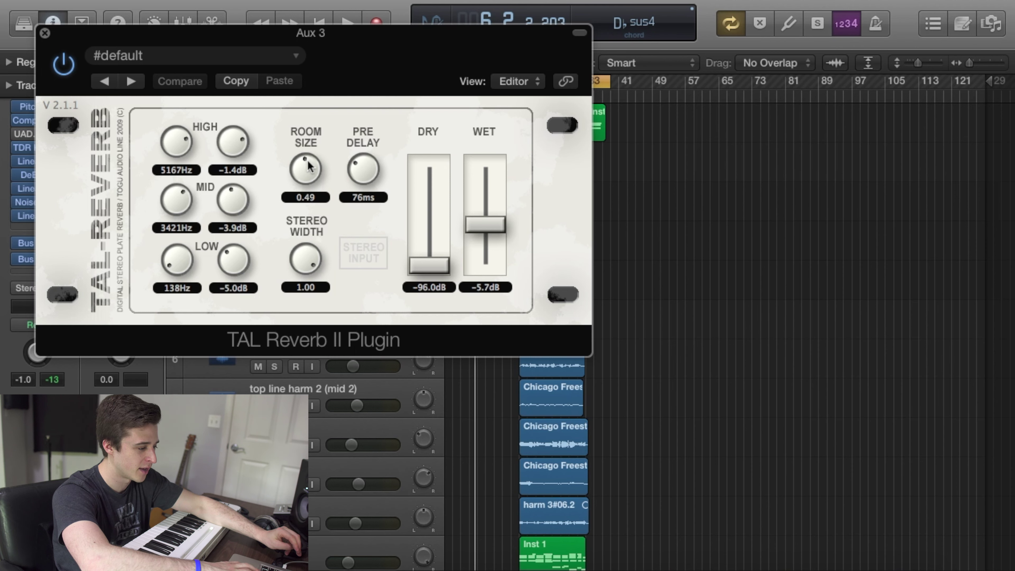
key("space")
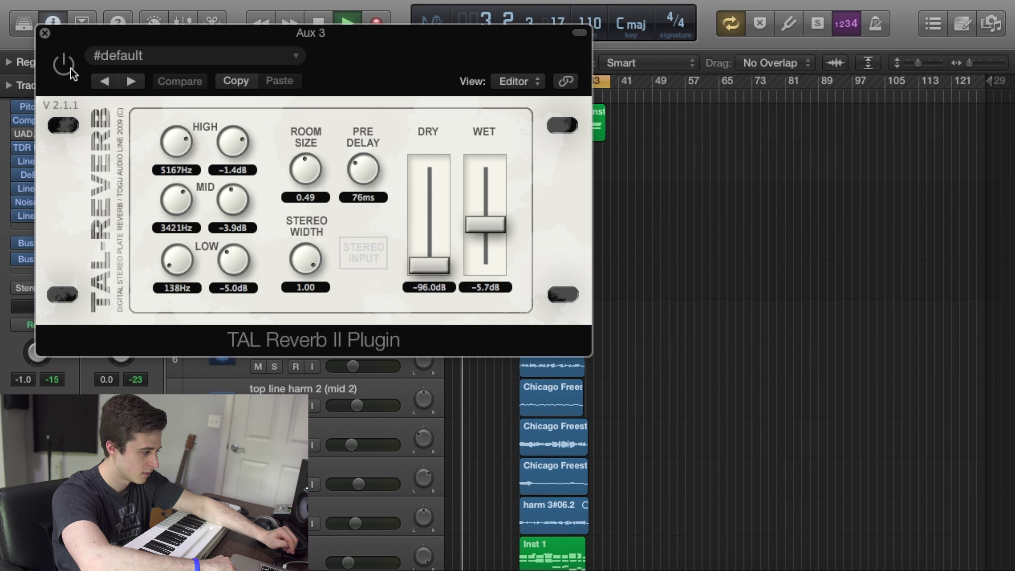
key("space")
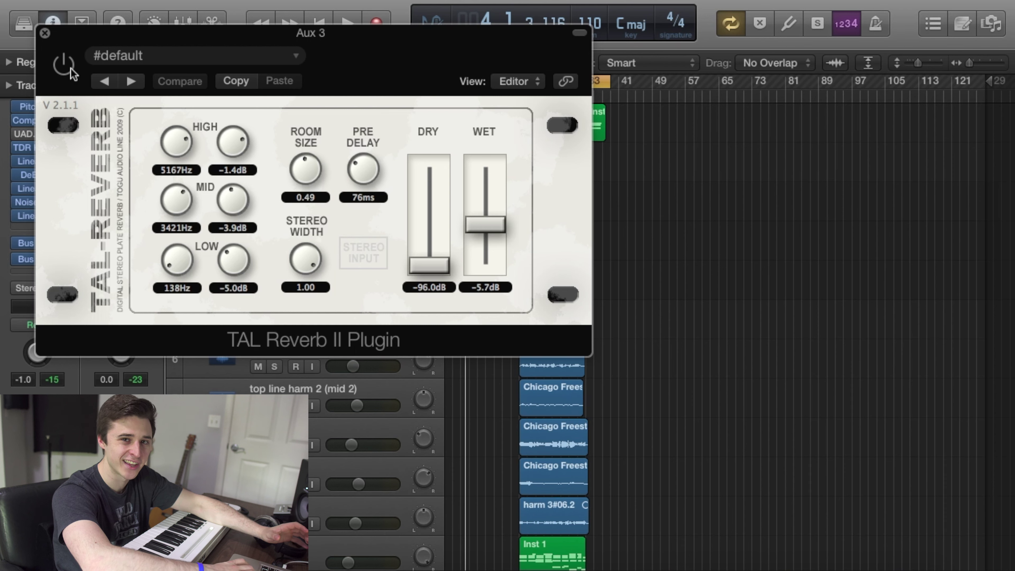
key("space")
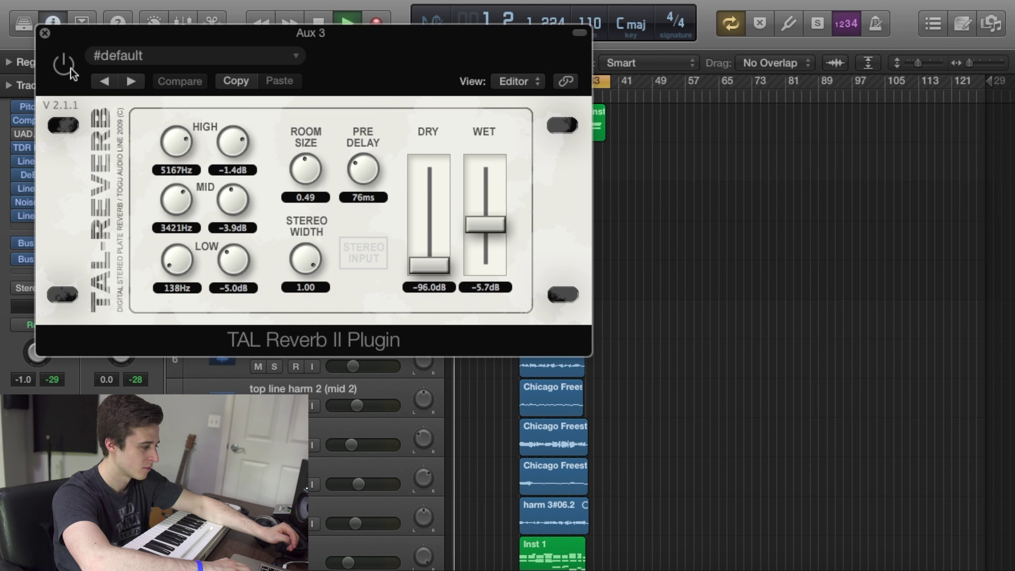
left_click(71, 68)
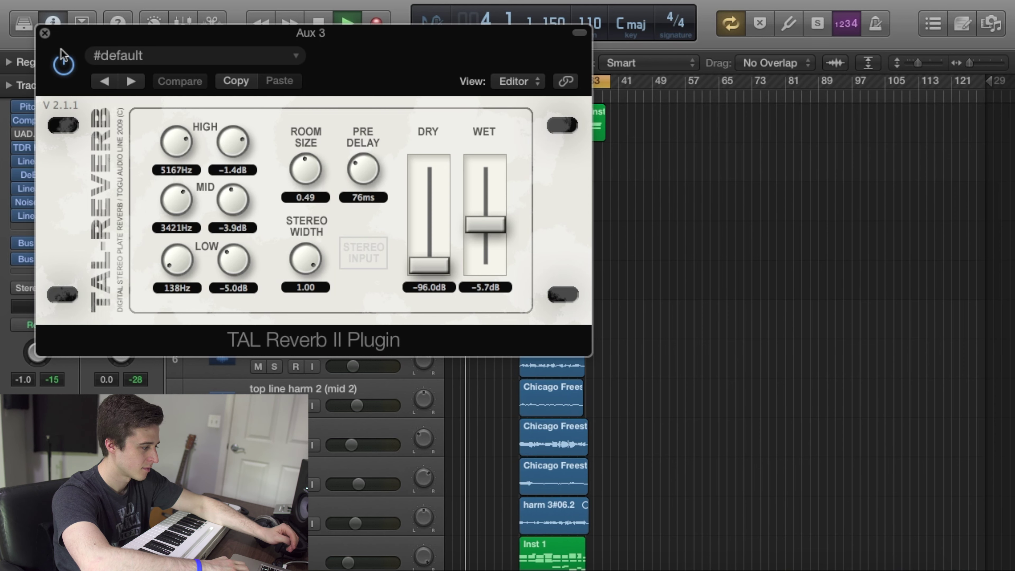
key("space")
left_click(45, 32)
Step: Review the low-cut band of the Linear Phase EQ that follows TAL Reverb on the Bus 3 aux, and close it
key("Down")
key("Down")
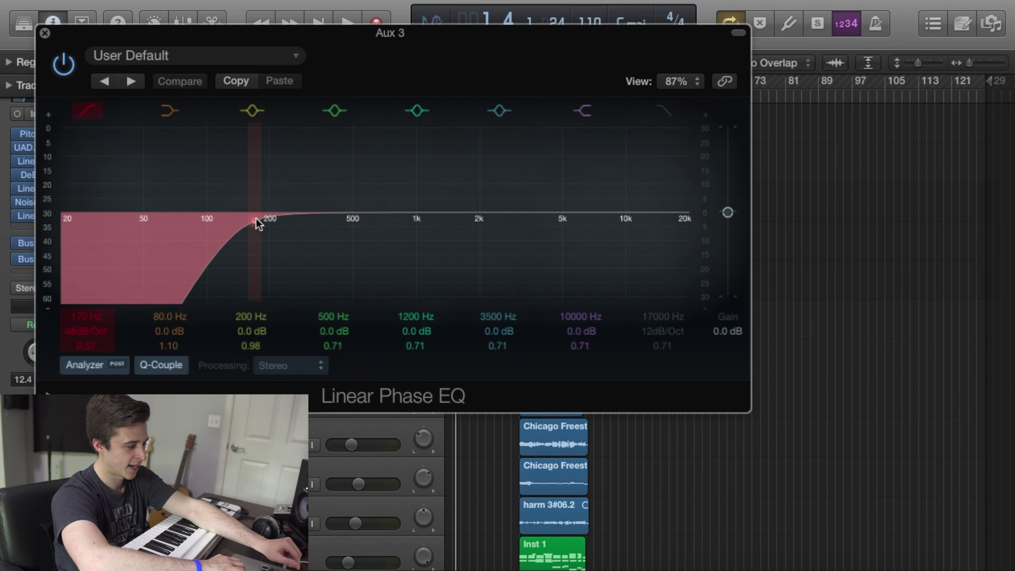
left_click(256, 219)
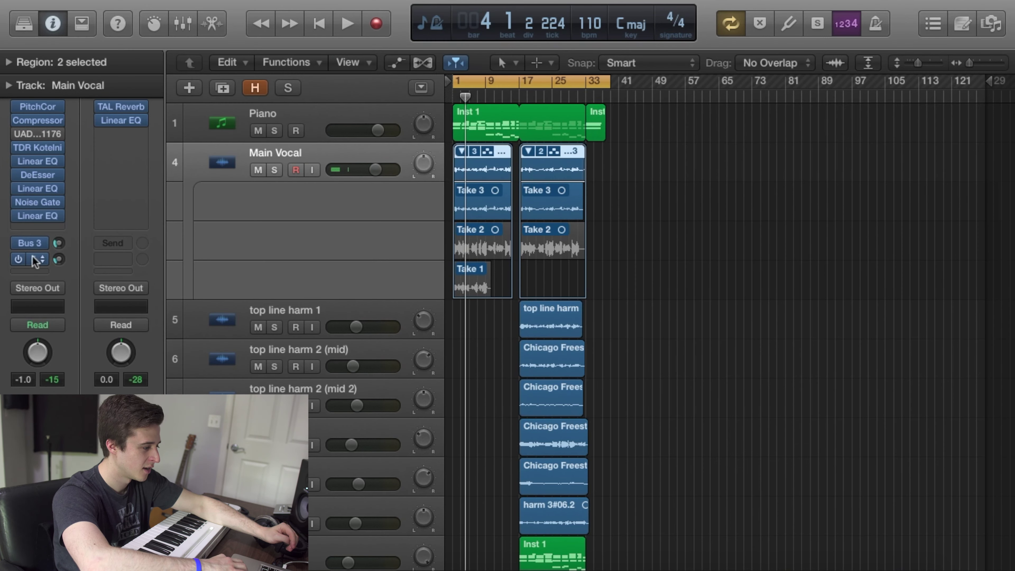
Step: Review the Stereo Delay settings on the Main Vocal's Bus 5 aux, close the plug-in and play the song from the start
left_click(34, 259)
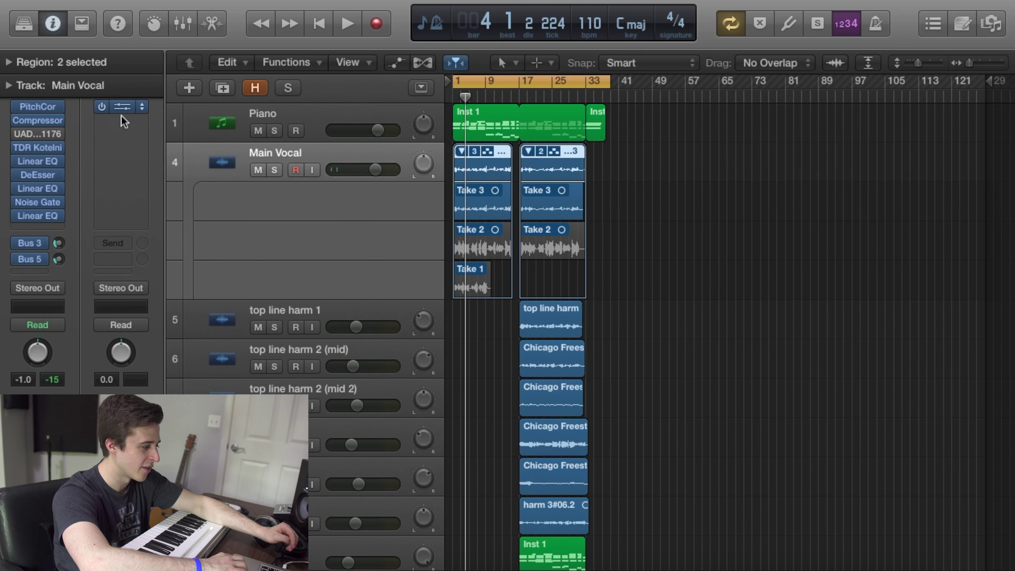
left_click(126, 108)
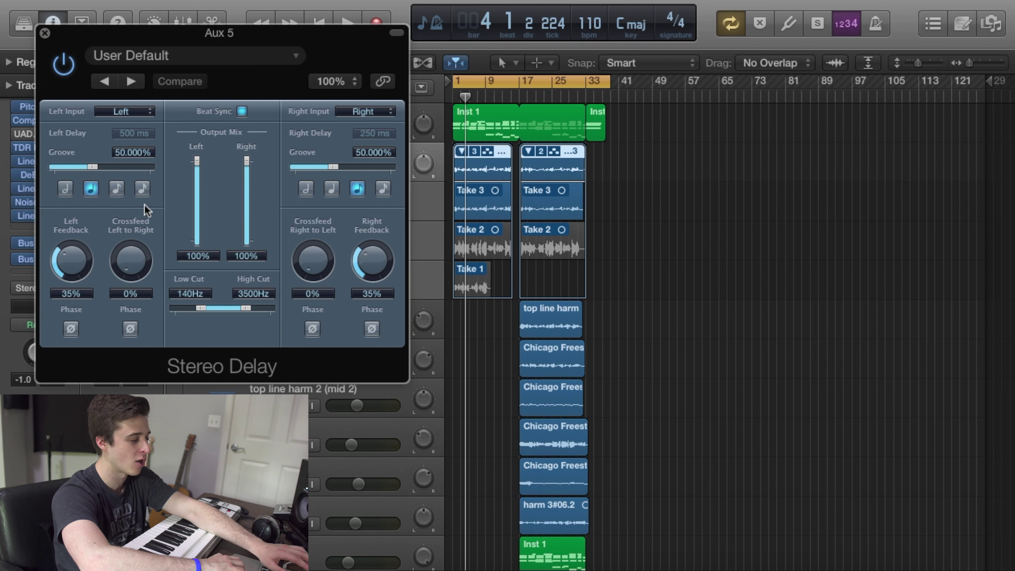
left_click(45, 33)
key("space")
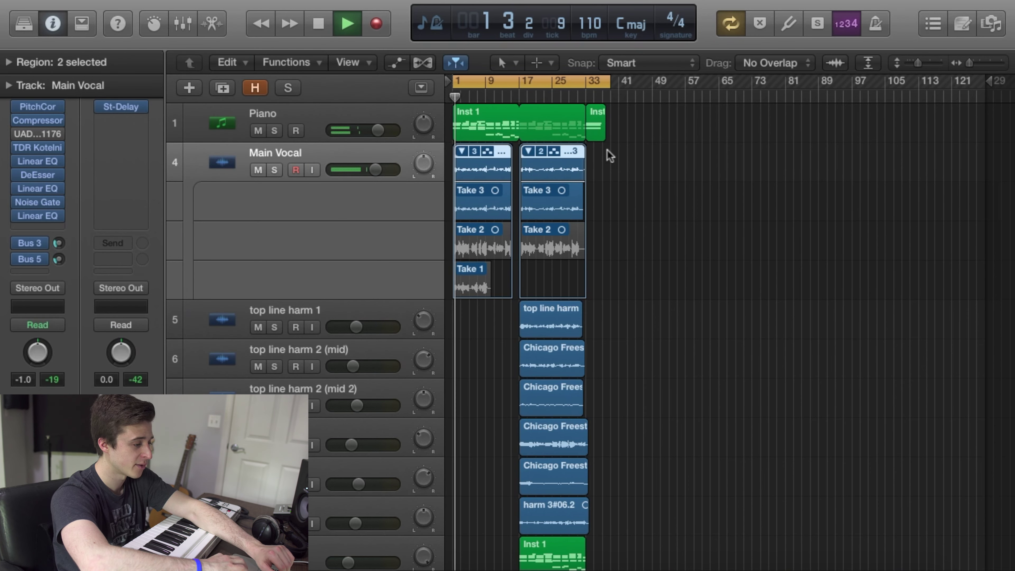